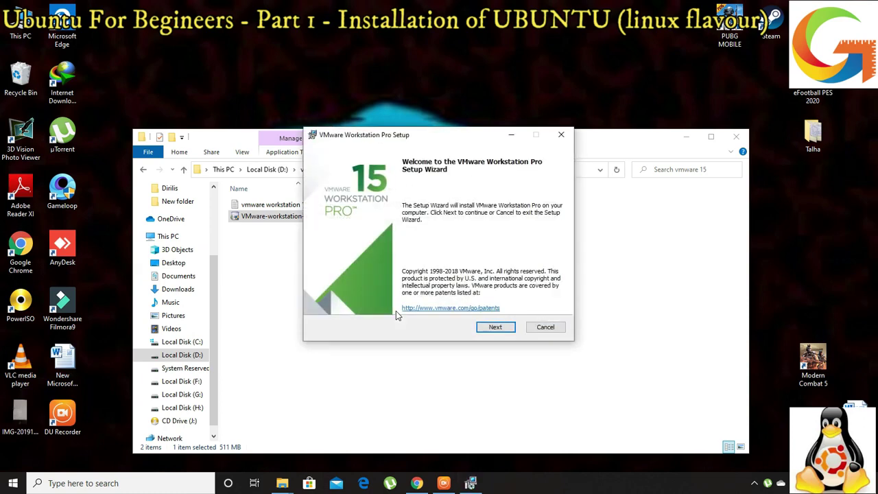
Begin the VMware Workstation Pro setup and accept the terms of its license agreement.
{"action": "left_click", "coordinate": [512, 326]}
{"action": "left_click", "coordinate": [521, 326]}
{"action": "left_click", "coordinate": [400, 301]}
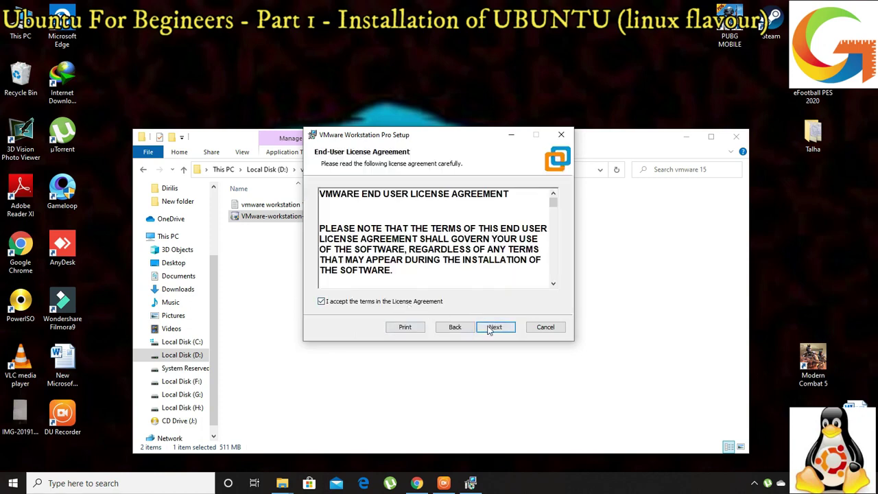
{"action": "left_click", "coordinate": [494, 328]}
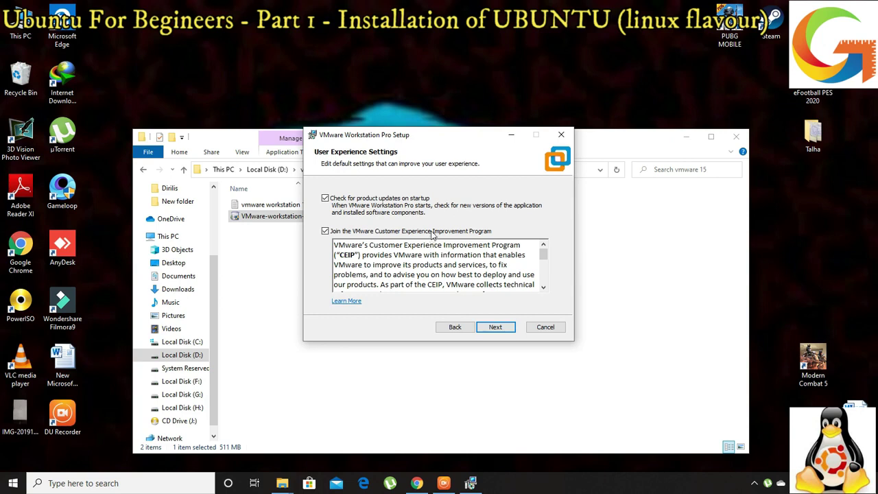
Keep the default user experience and shortcut settings and install VMware Workstation Pro.
{"action": "left_click", "coordinate": [495, 326]}
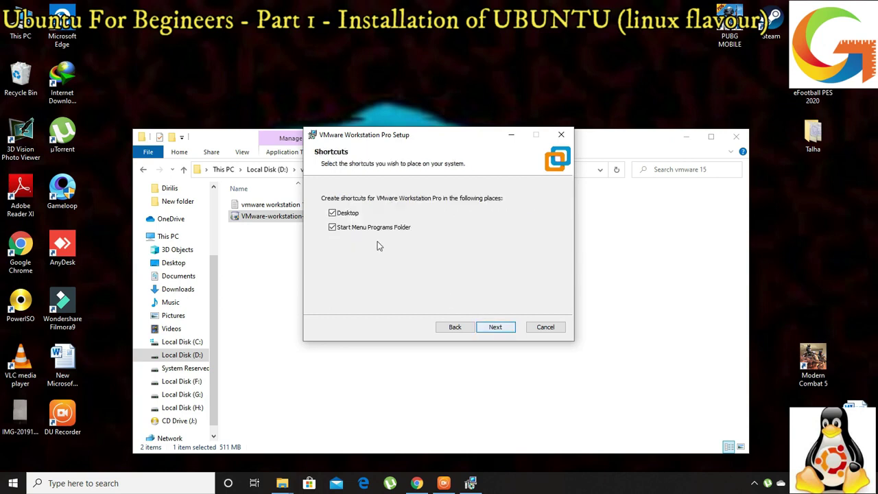
{"action": "left_click", "coordinate": [504, 328]}
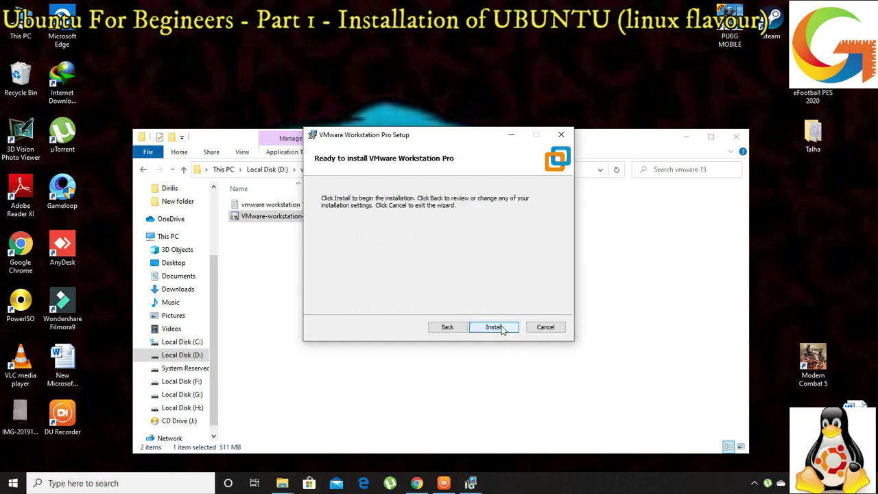
{"action": "left_click", "coordinate": [502, 329]}
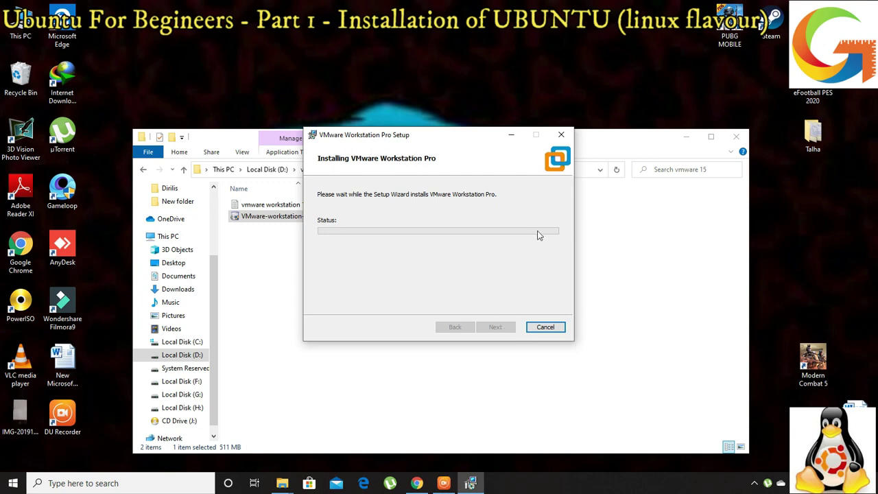
{"action": "left_click_drag", "start_coordinate": [477, 137], "coordinate": [446, 134]}
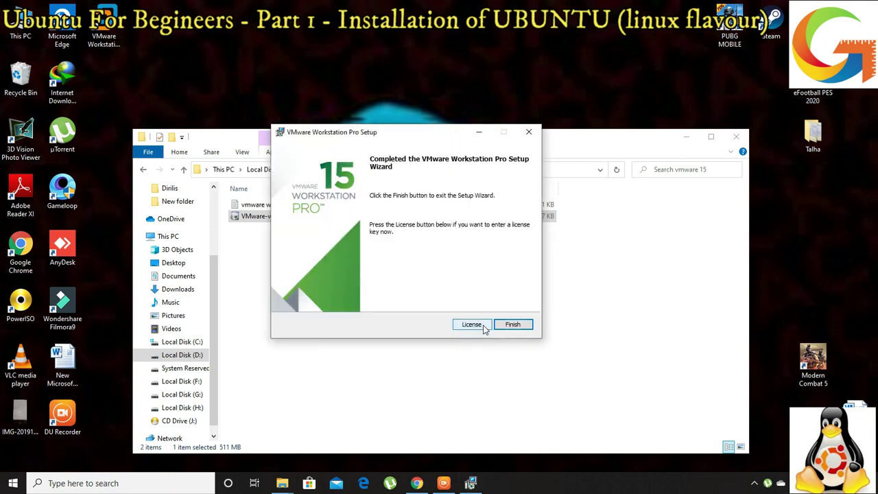
Open the setup's license entry page and copy the license key from the "vmware workstation 15 serial key" text file.
{"action": "left_click", "coordinate": [481, 328]}
{"action": "left_click_drag", "start_coordinate": [388, 130], "coordinate": [507, 131]}
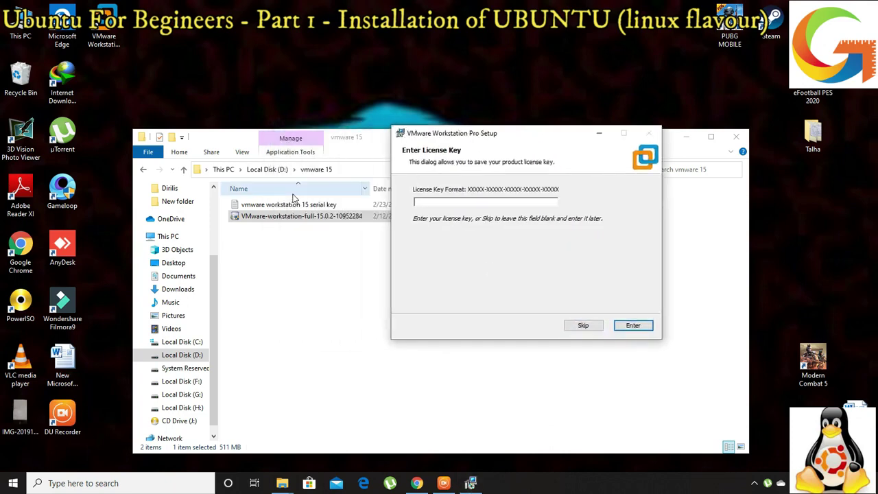
{"action": "left_click", "coordinate": [289, 205]}
{"action": "double_click", "coordinate": [290, 205]}
{"action": "left_click_drag", "start_coordinate": [207, 105], "coordinate": [78, 105]}
{"action": "right_click", "coordinate": [82, 101]}
{"action": "left_click", "coordinate": [104, 137]}
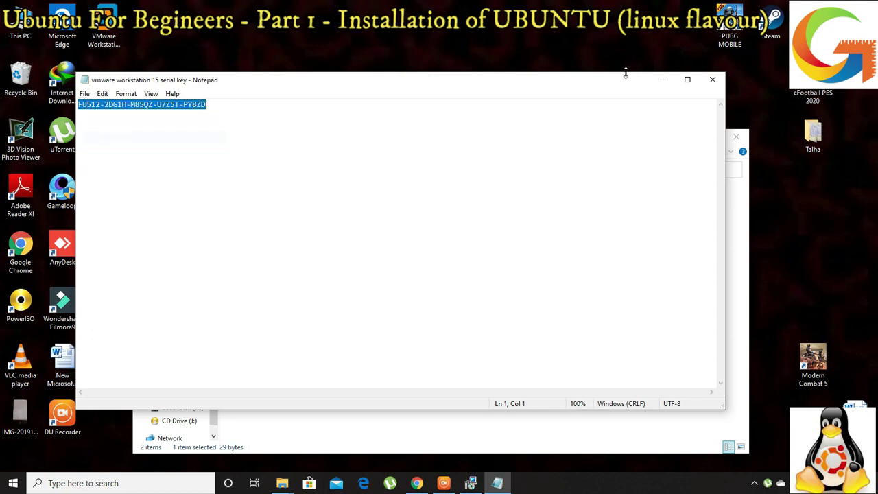
Enter the copied license key in the VMware setup and finish it with a system restart.
{"action": "left_click", "coordinate": [663, 83]}
{"action": "key", "text": "alt+Tab"}
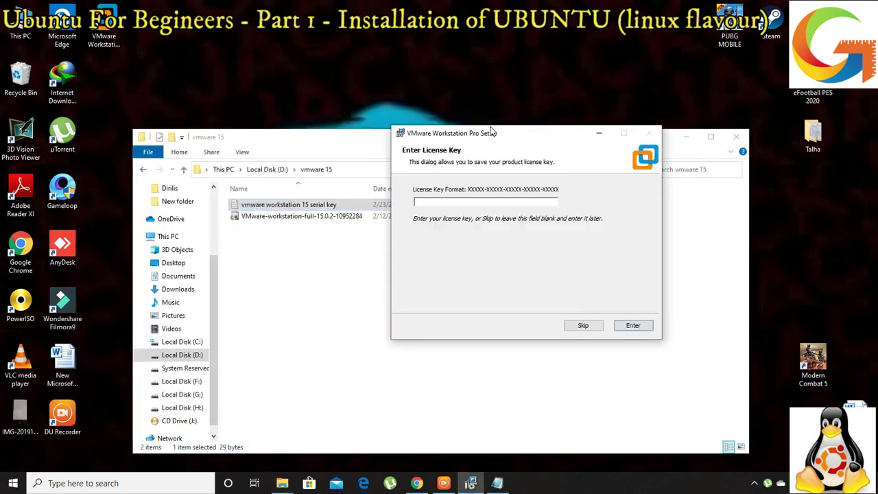
{"action": "left_click", "coordinate": [432, 201]}
{"action": "key", "text": "ctrl+v"}
{"action": "left_click", "coordinate": [648, 328]}
{"action": "left_click", "coordinate": [648, 328]}
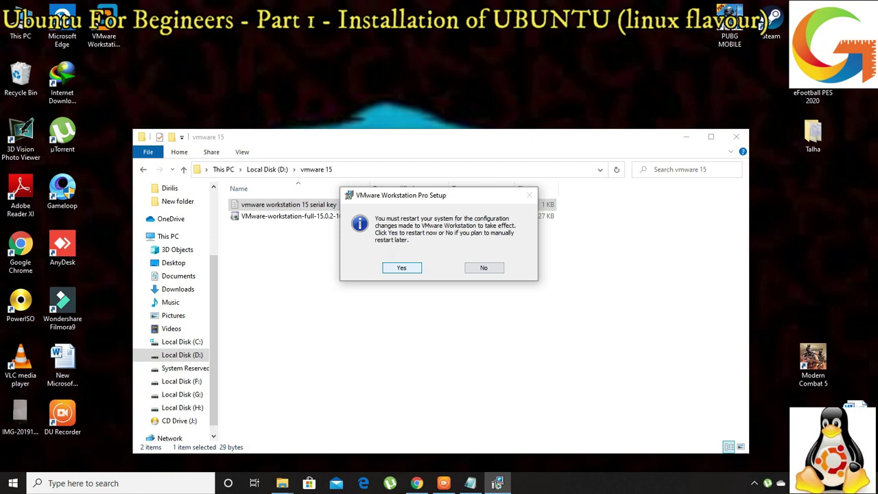
{"action": "left_click", "coordinate": [402, 268]}
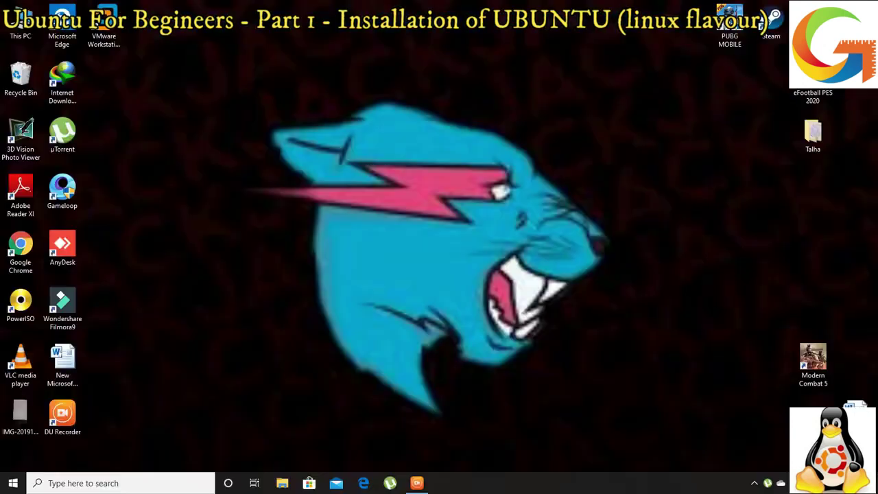
Launch VMware Workstation, dismiss the compatibility notification and maximize the program window.
{"action": "double_click", "coordinate": [112, 35]}
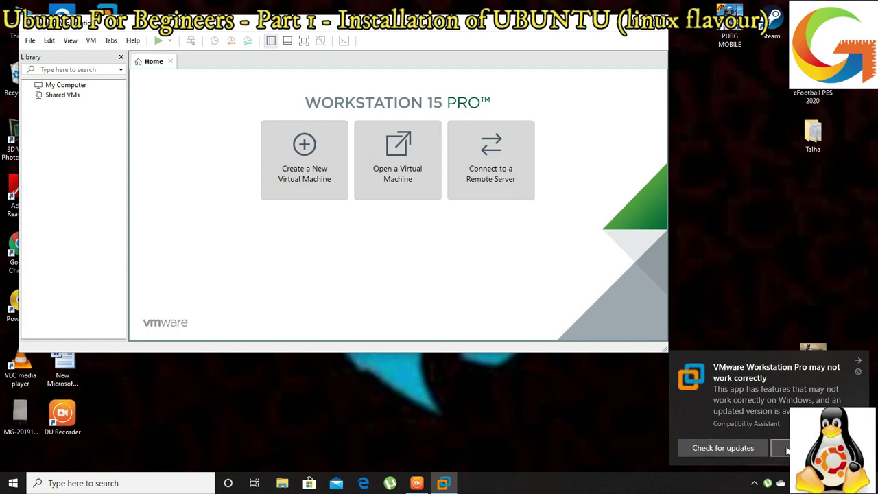
{"action": "left_click", "coordinate": [783, 449]}
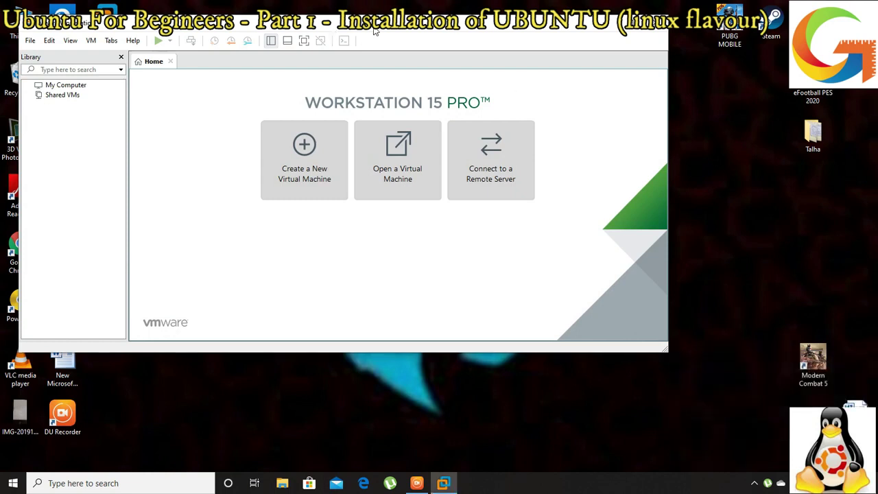
{"action": "double_click", "coordinate": [332, 32]}
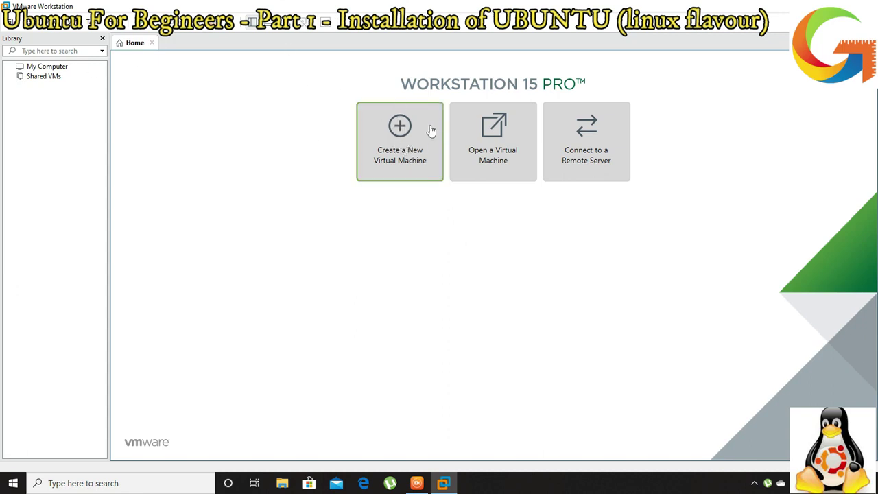
Start a new virtual machine with the Typical configuration, choosing to install the operating system later.
{"action": "left_click", "coordinate": [400, 132]}
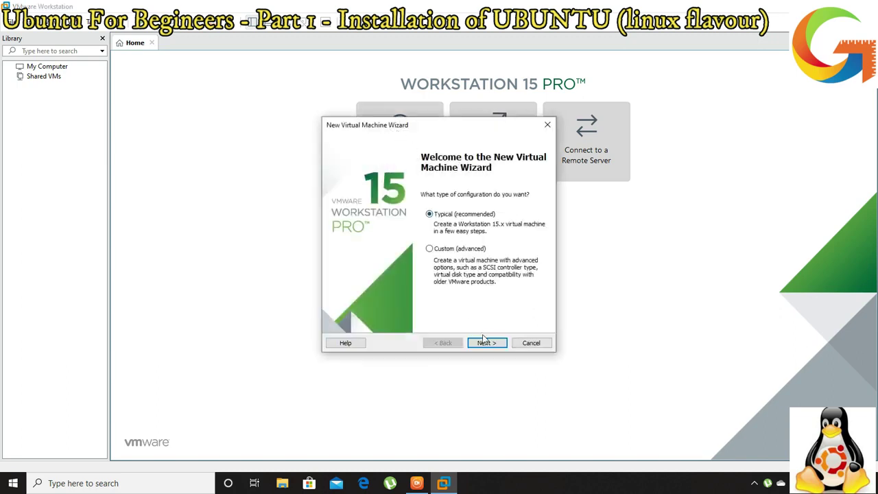
{"action": "left_click", "coordinate": [480, 343]}
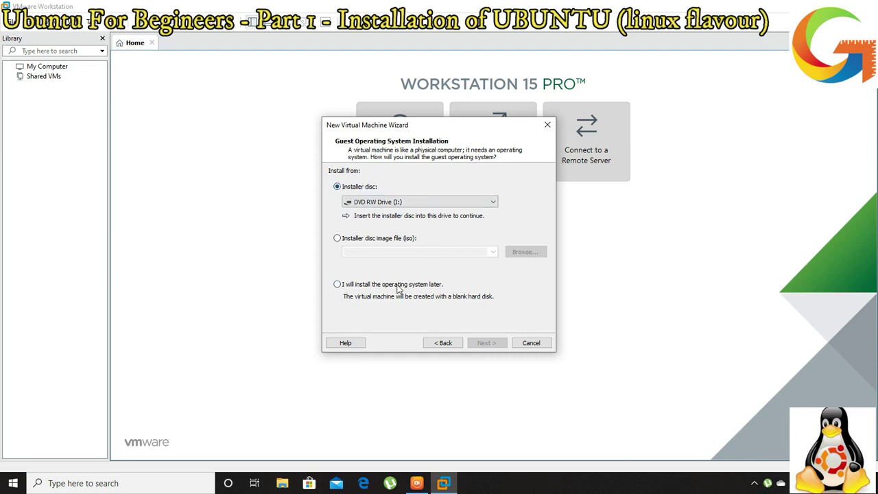
{"action": "left_click", "coordinate": [418, 285]}
{"action": "left_click", "coordinate": [485, 343]}
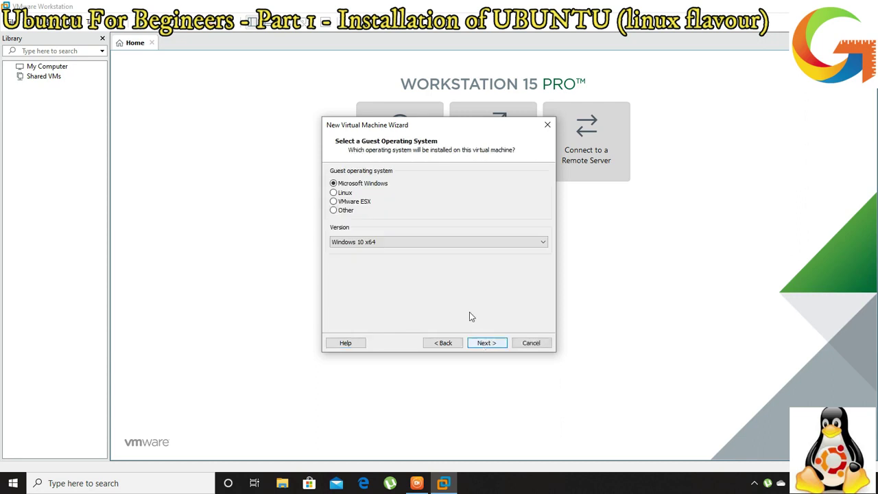
Set the guest operating system to Linux with the version Ubuntu 64-bit.
{"action": "left_click", "coordinate": [344, 192]}
{"action": "left_click", "coordinate": [351, 242]}
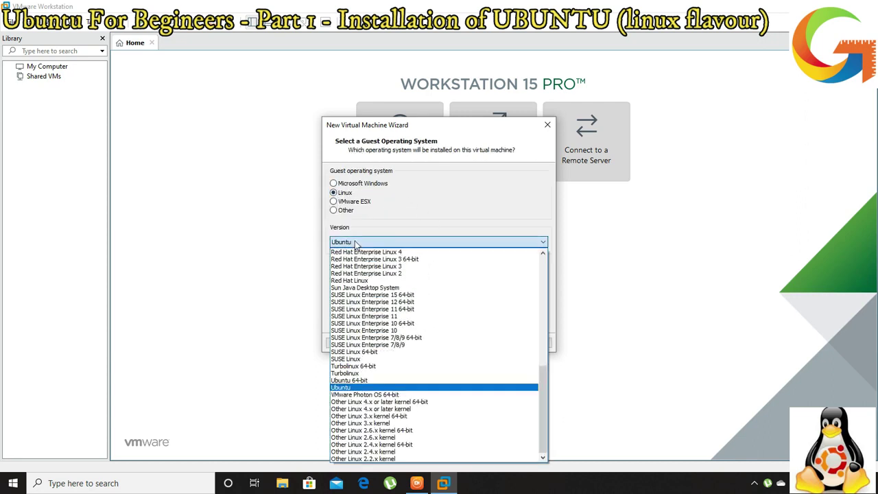
{"action": "left_click", "coordinate": [379, 382]}
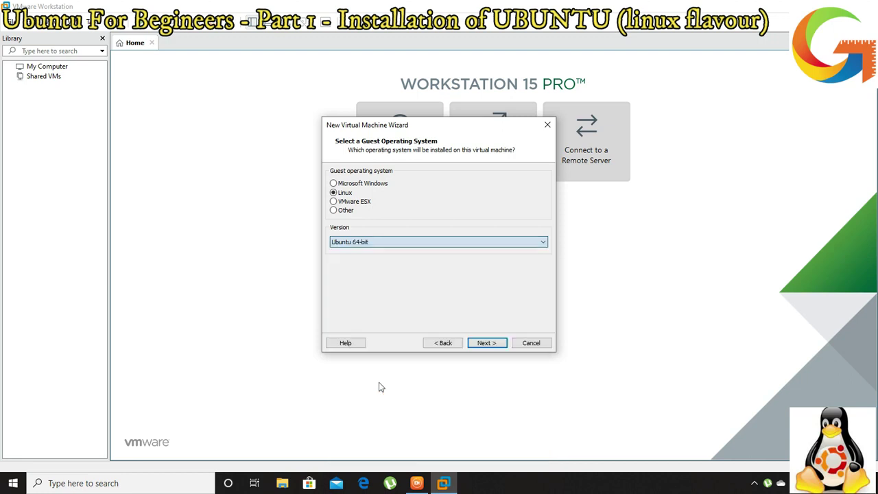
{"action": "left_click", "coordinate": [482, 342]}
Name the virtual machine Ubuntu Galaxy and set its location to a new VM folder on Local Disk (G:).
{"action": "left_click_drag", "start_coordinate": [370, 186], "coordinate": [355, 188]}
{"action": "type", "text": "Galaxy"}
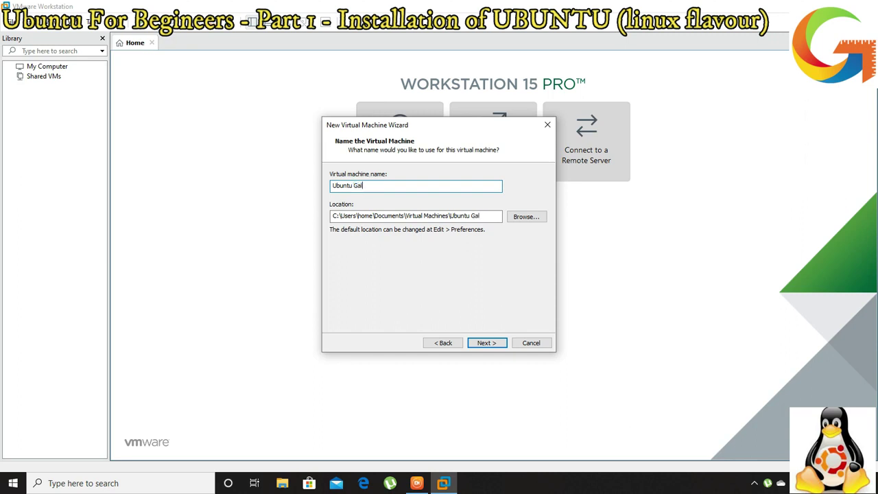
{"action": "left_click", "coordinate": [528, 217]}
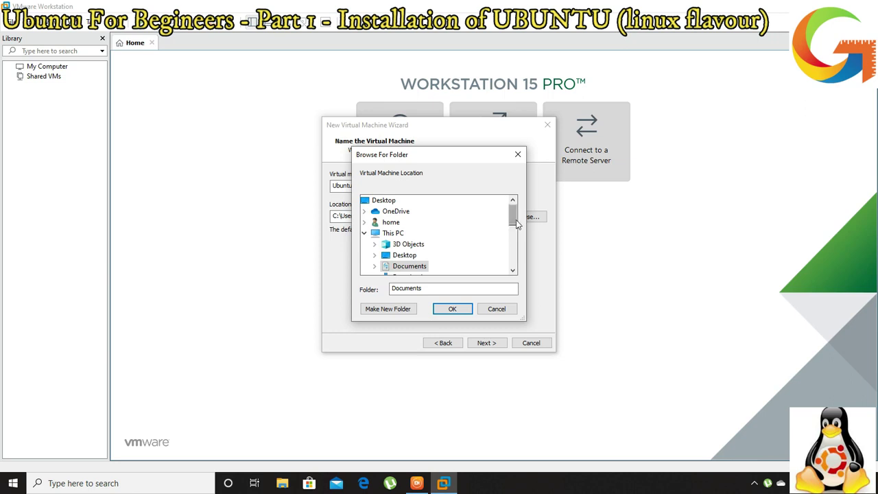
{"action": "left_click_drag", "start_coordinate": [513, 214], "coordinate": [513, 248]}
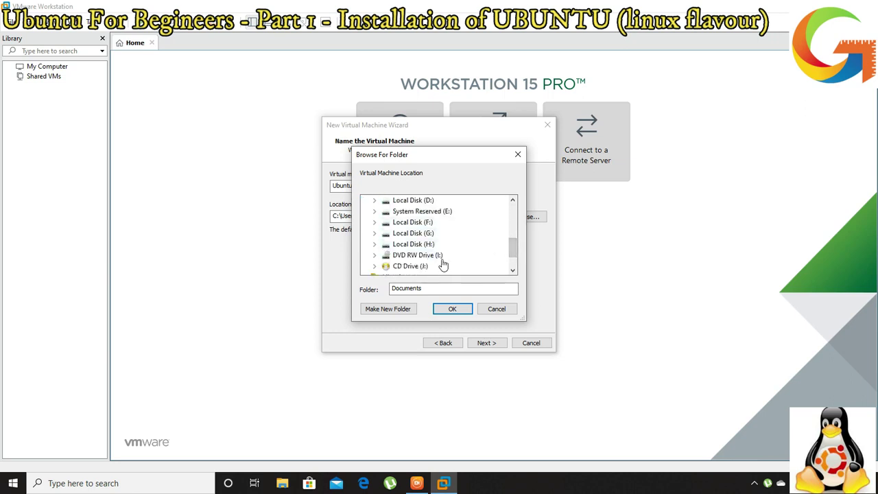
{"action": "double_click", "coordinate": [424, 235]}
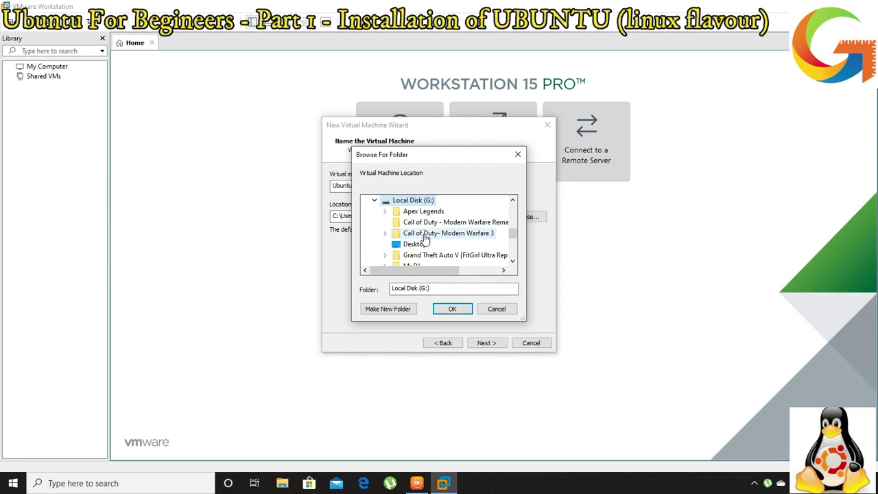
{"action": "left_click", "coordinate": [388, 309]}
{"action": "type", "text": "VM"}
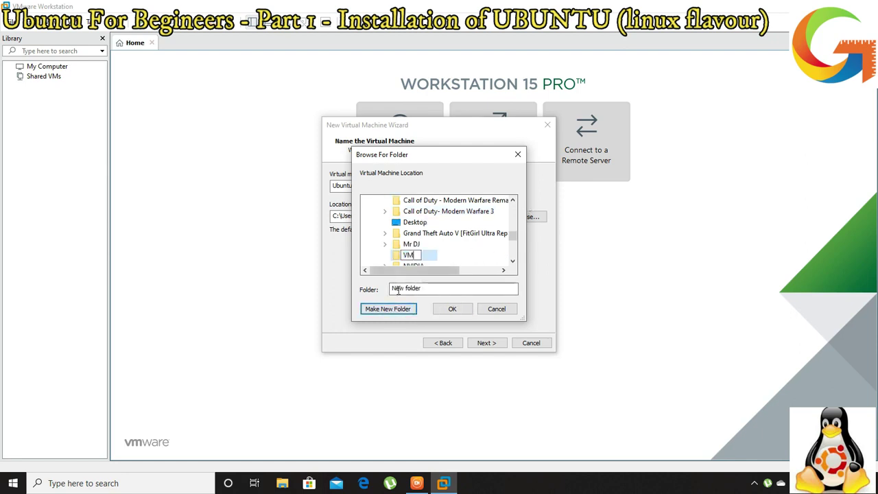
{"action": "left_click", "coordinate": [404, 257]}
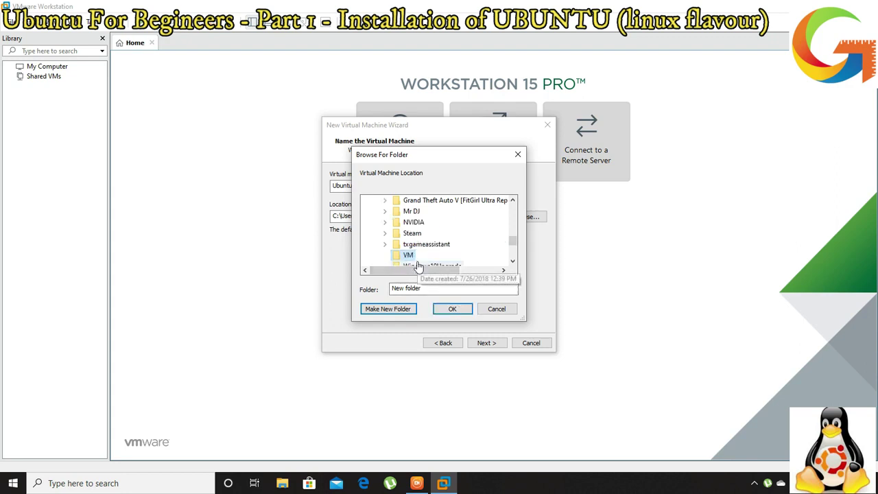
{"action": "left_click", "coordinate": [452, 309]}
{"action": "left_click", "coordinate": [485, 343]}
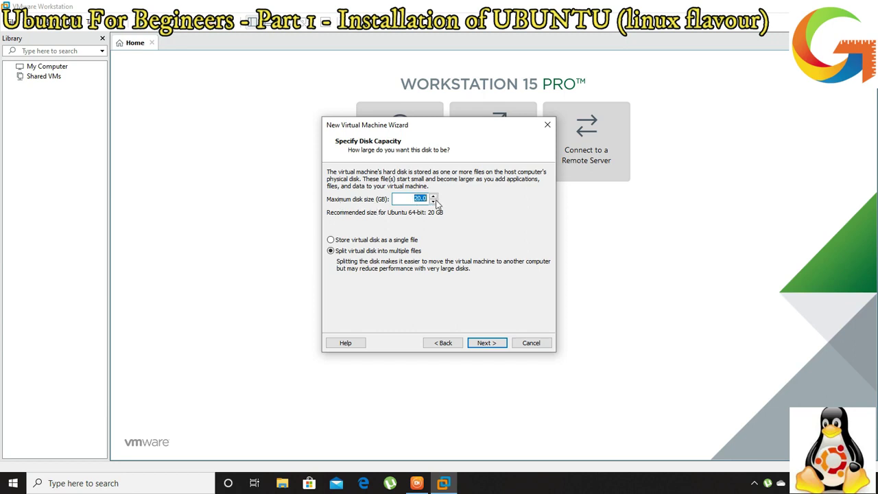
Set the maximum disk size to 100 GB and store the virtual disk as a single file.
{"action": "type", "text": "100"}
{"action": "left_click", "coordinate": [411, 240]}
{"action": "left_click", "coordinate": [501, 345]}
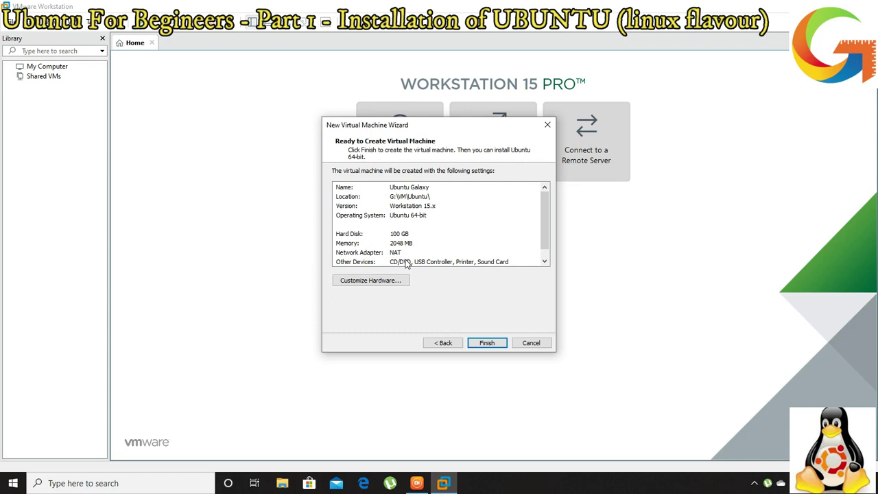
Customize the hardware to 2 processors and 4096 MB of memory, and create the virtual machine.
{"action": "left_click", "coordinate": [363, 280]}
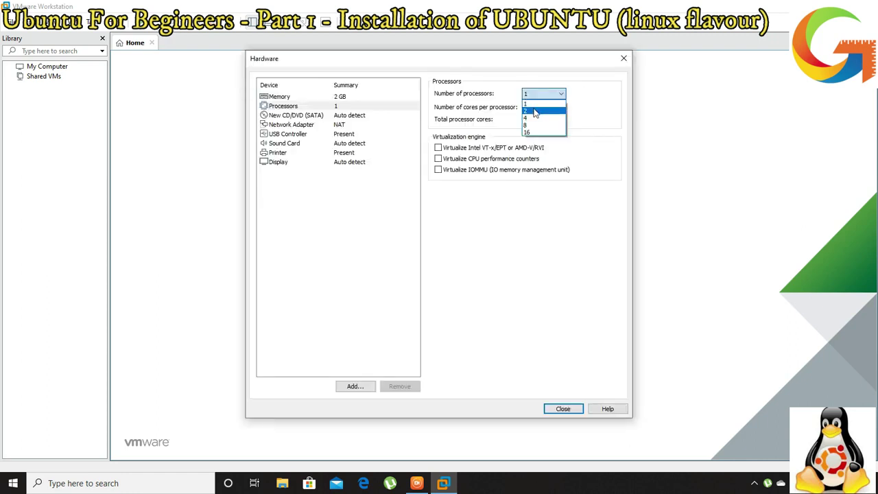
{"action": "left_click", "coordinate": [542, 111]}
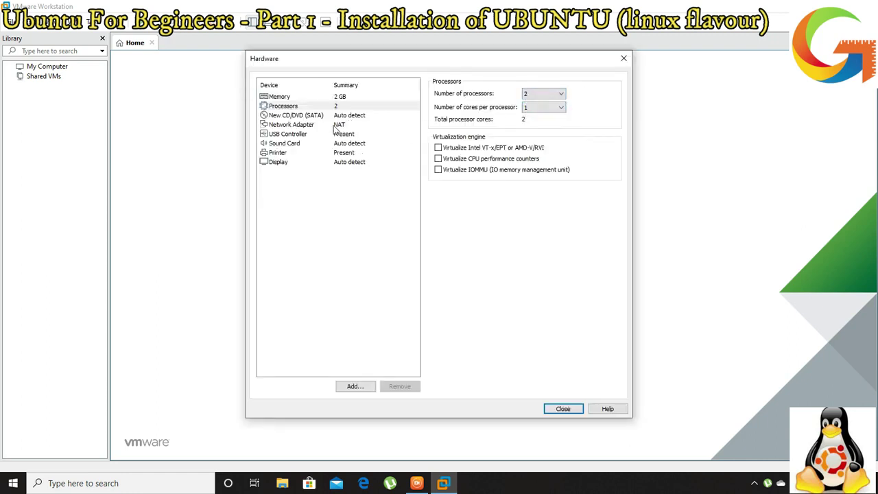
{"action": "left_click", "coordinate": [303, 125]}
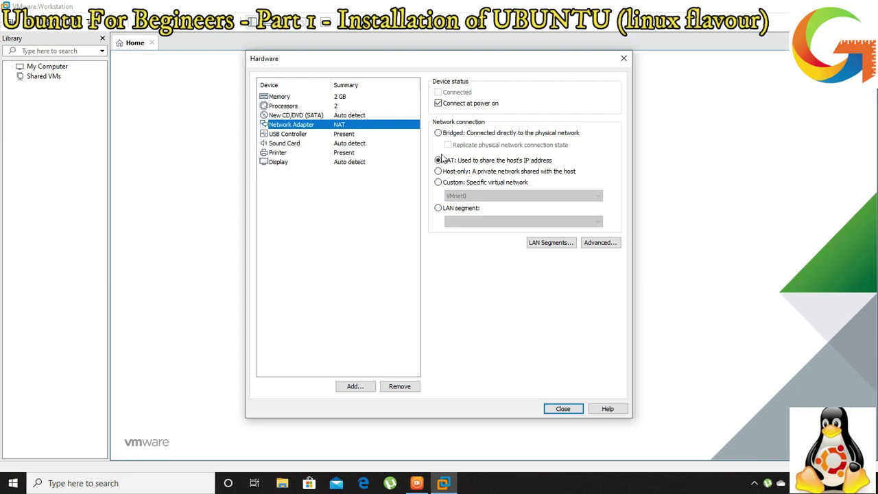
{"action": "left_click", "coordinate": [301, 97]}
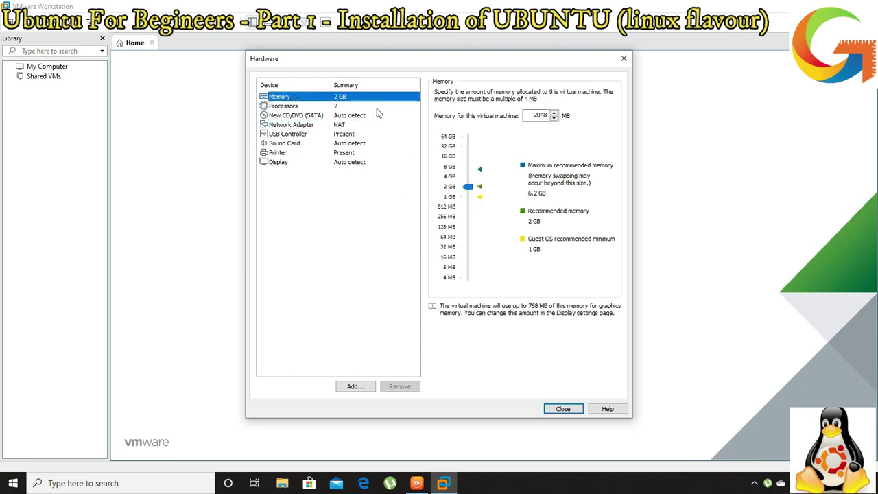
{"action": "left_click_drag", "start_coordinate": [469, 187], "coordinate": [478, 177]}
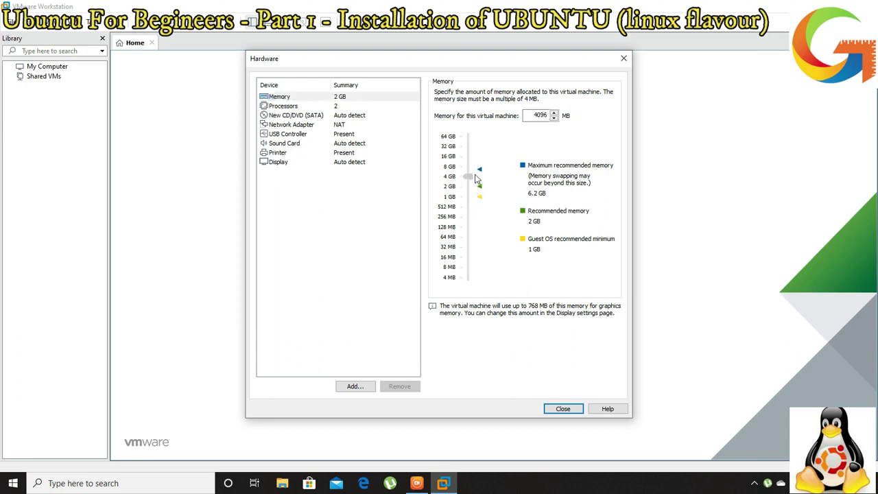
{"action": "left_click", "coordinate": [564, 409]}
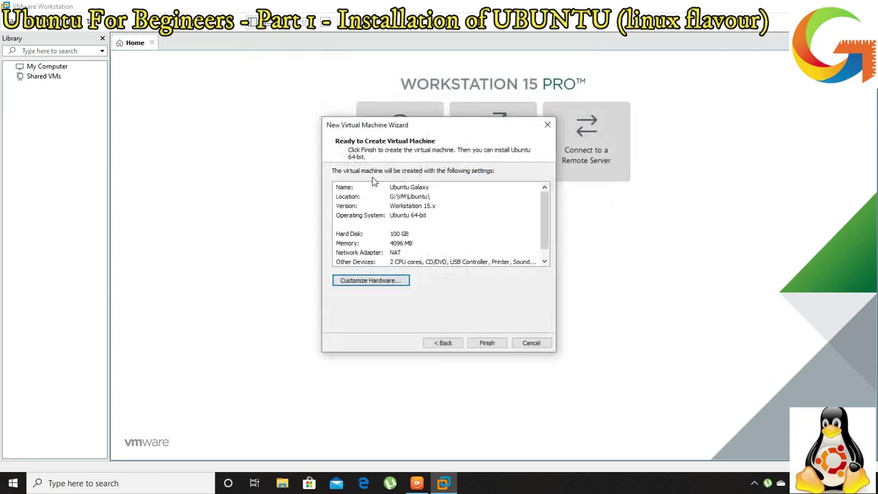
{"action": "left_click", "coordinate": [489, 343]}
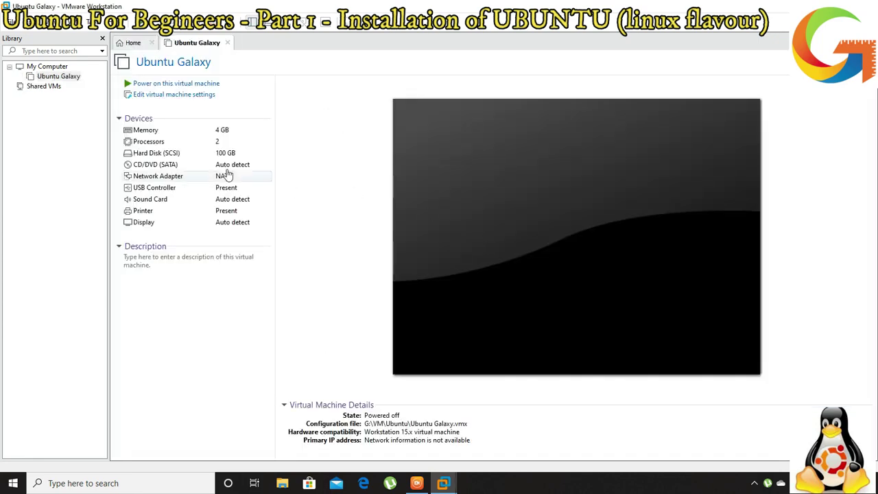
Set the virtual machine's CD/DVD drive to use the ISO image ubuntu-18.04.1-desktop-amd64 from Local Disk (D:).
{"action": "left_click", "coordinate": [151, 96]}
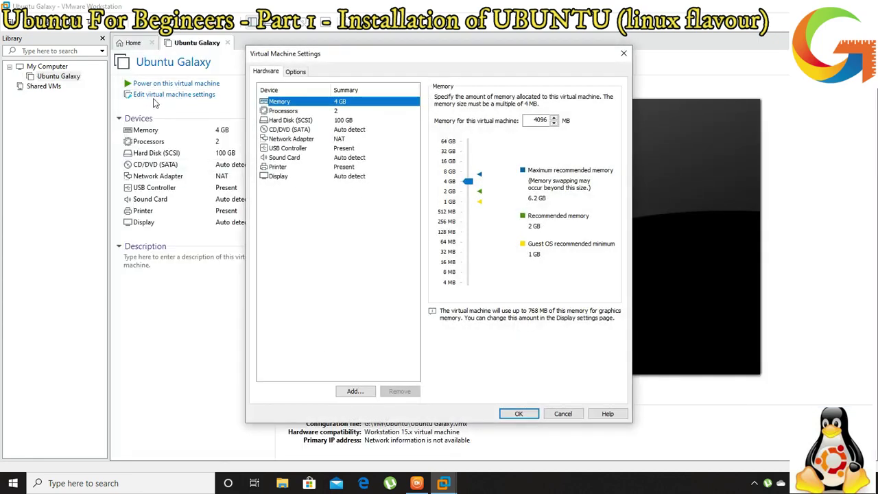
{"action": "left_click", "coordinate": [288, 129]}
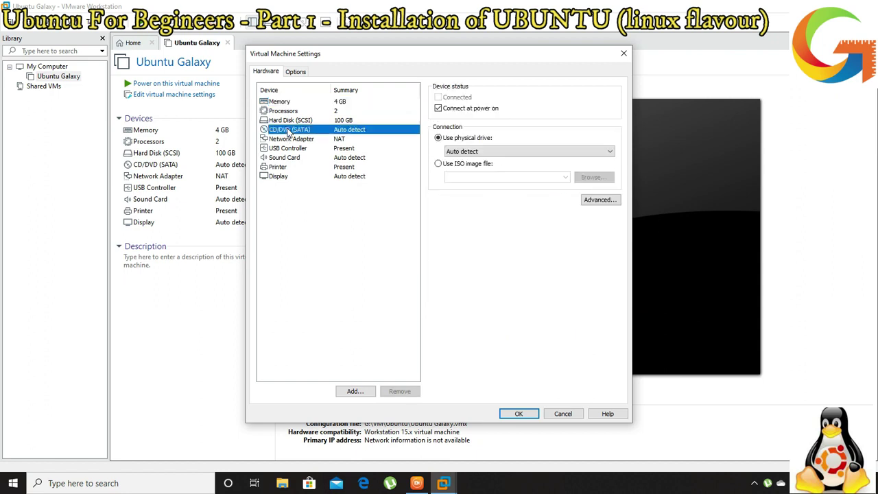
{"action": "left_click", "coordinate": [466, 164]}
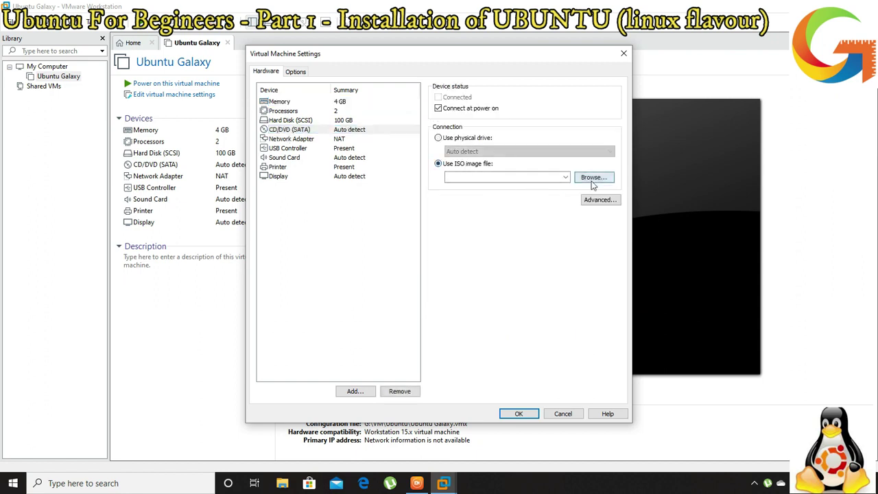
{"action": "left_click", "coordinate": [594, 177]}
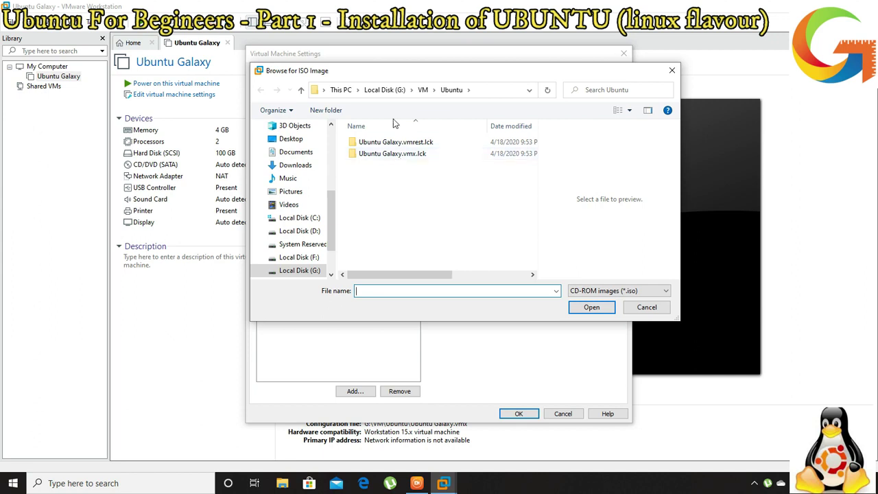
{"action": "left_click", "coordinate": [291, 231]}
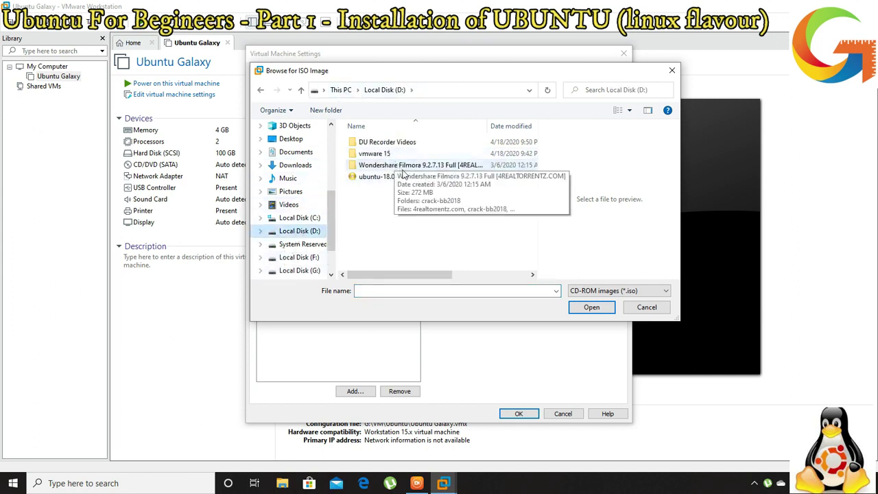
{"action": "left_click", "coordinate": [406, 177]}
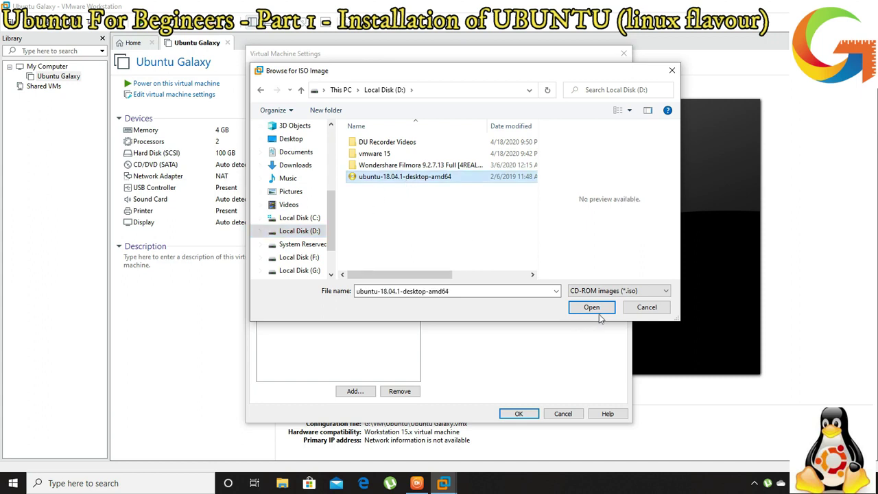
{"action": "left_click", "coordinate": [594, 310]}
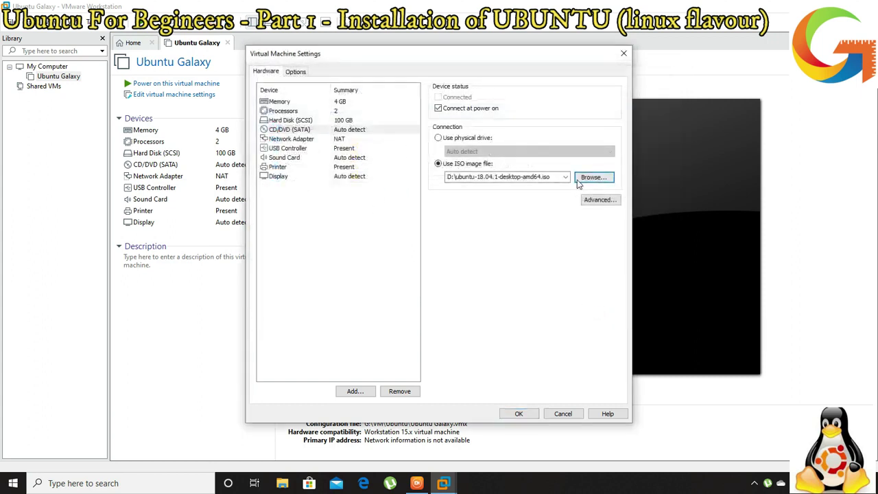
{"action": "left_click", "coordinate": [534, 413]}
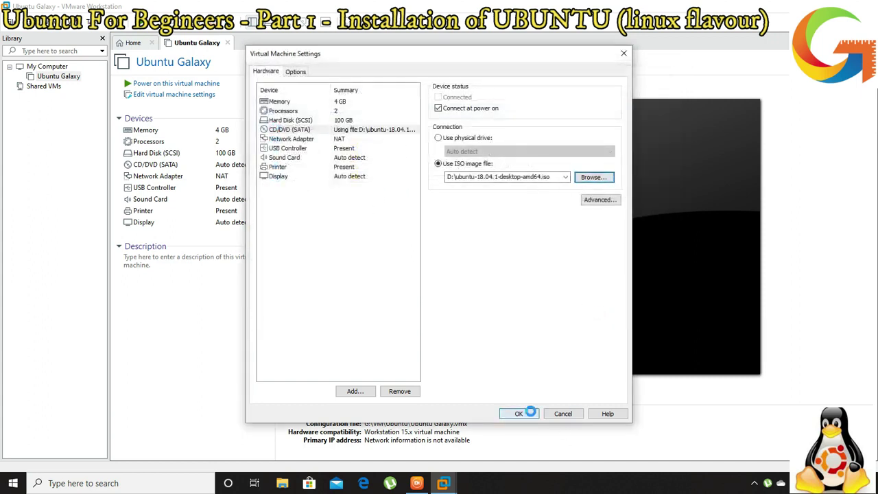
Power on the virtual machine and start the Ubuntu installation with English as the language.
{"action": "left_click", "coordinate": [190, 84]}
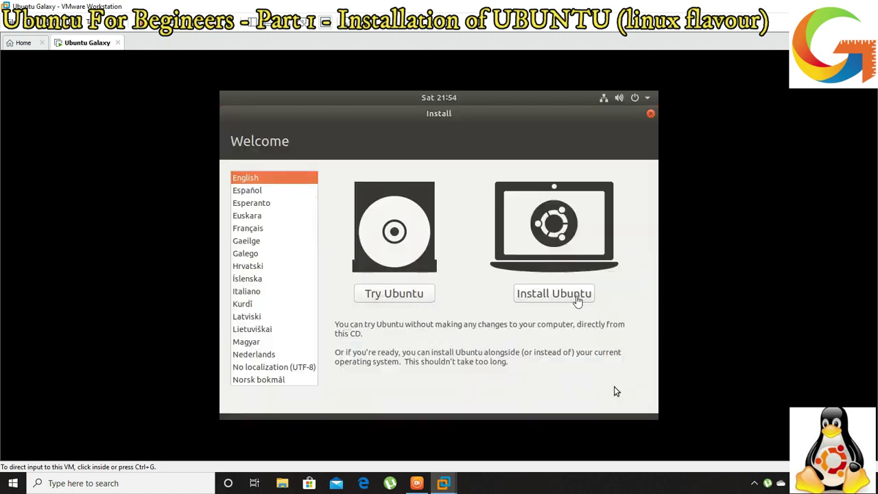
{"action": "left_click", "coordinate": [243, 178]}
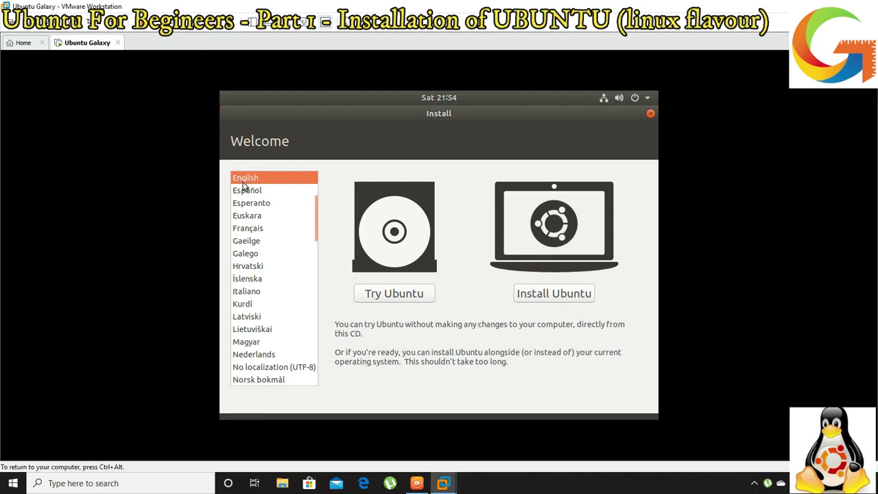
{"action": "left_click", "coordinate": [556, 294]}
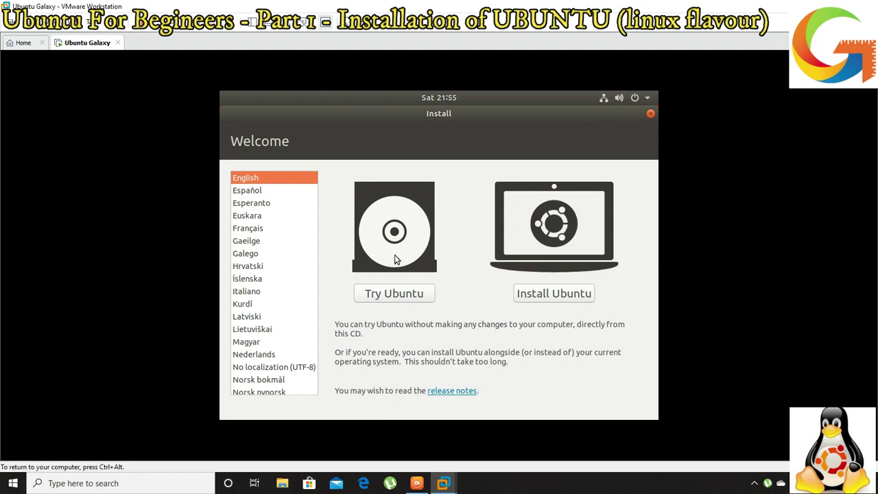
{"action": "left_click", "coordinate": [560, 293]}
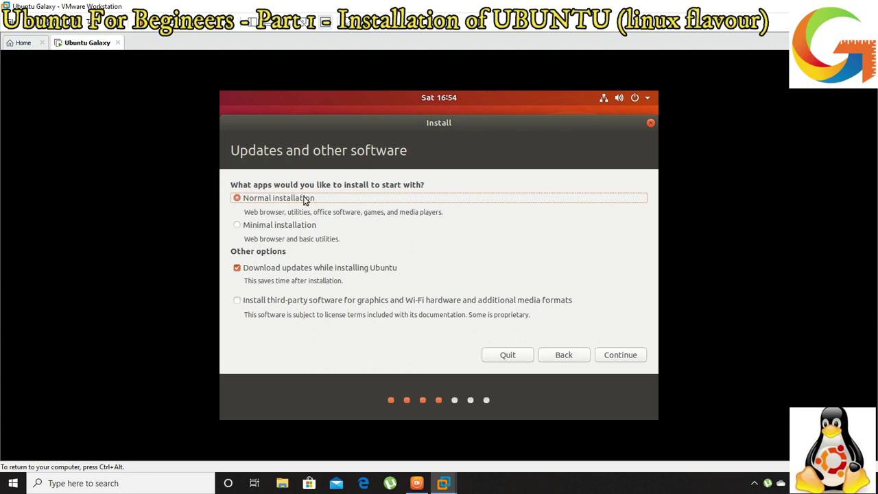
Include third-party software in the normal installation and choose to erase the disk and install Ubuntu, writing the changes to disk.
{"action": "left_click", "coordinate": [310, 299]}
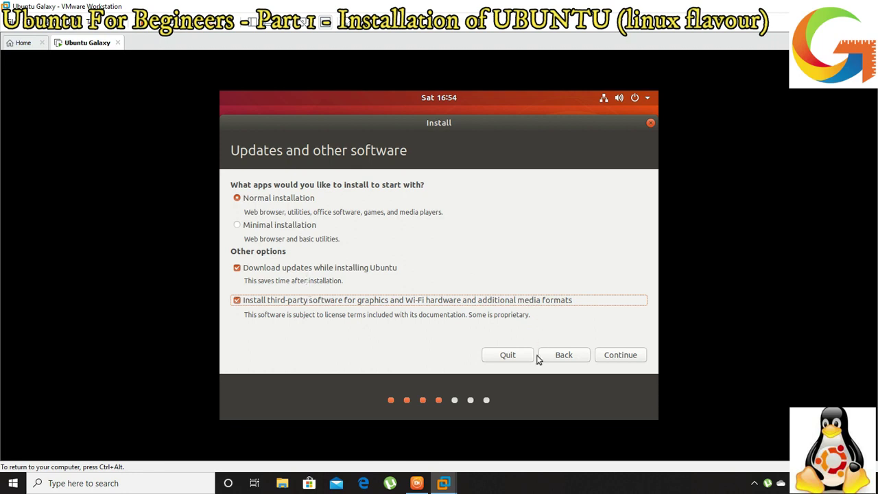
{"action": "left_click", "coordinate": [613, 355]}
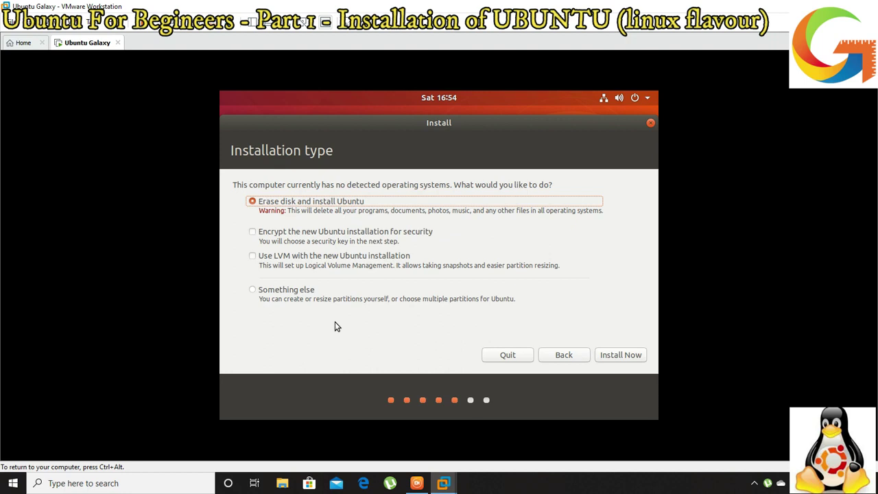
{"action": "left_click", "coordinate": [621, 355]}
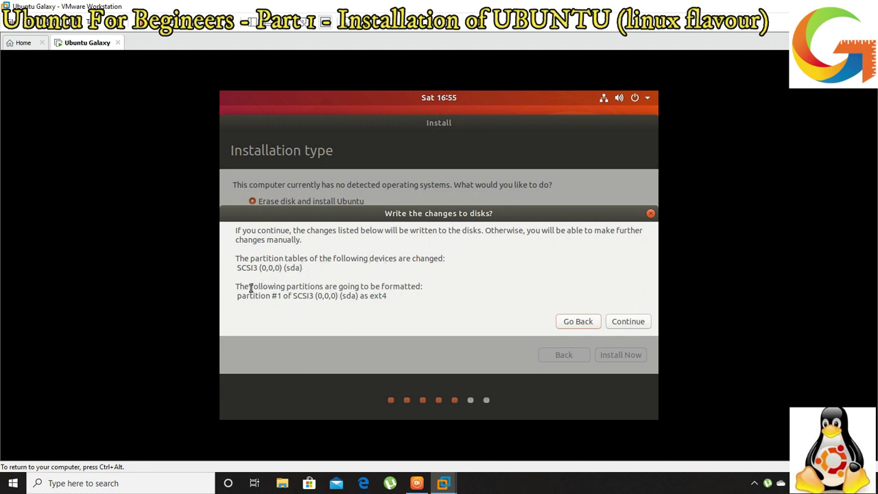
{"action": "left_click_drag", "start_coordinate": [280, 287], "coordinate": [410, 286]}
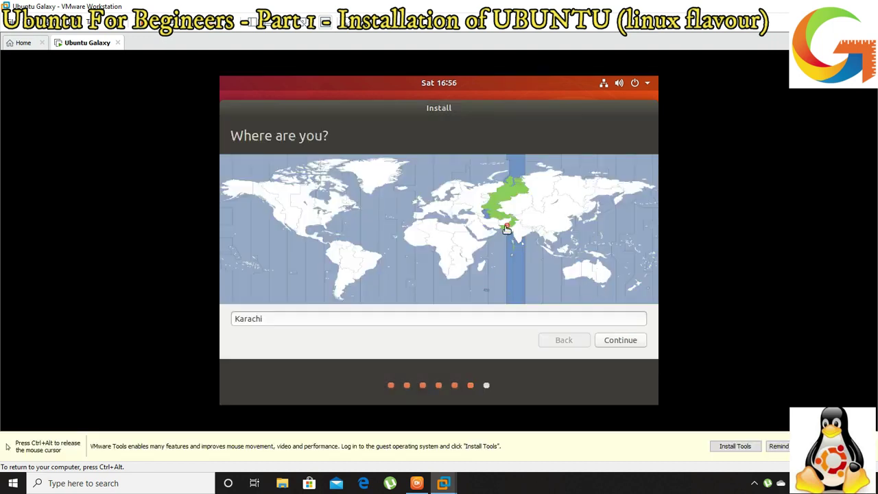
Accept Karachi as the location and submit the user's name, computer name galaxytuitions, username and account password to install the system.
{"action": "left_click", "coordinate": [621, 341]}
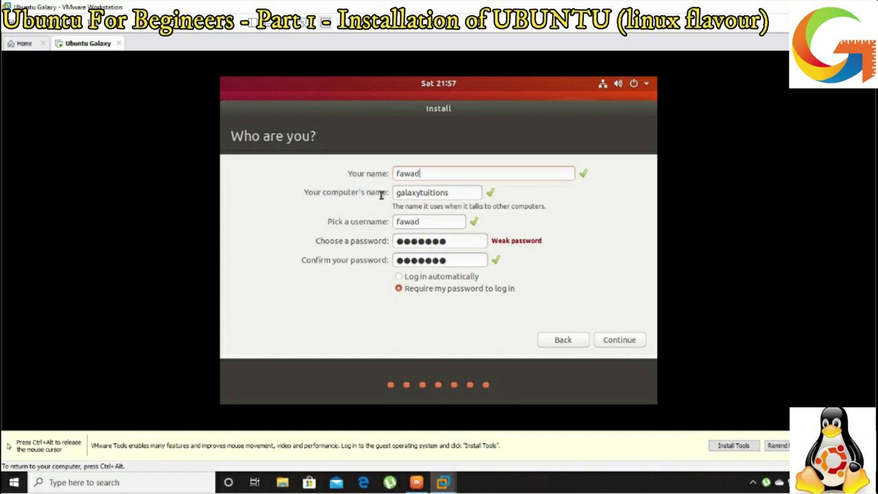
{"action": "left_click", "coordinate": [616, 339]}
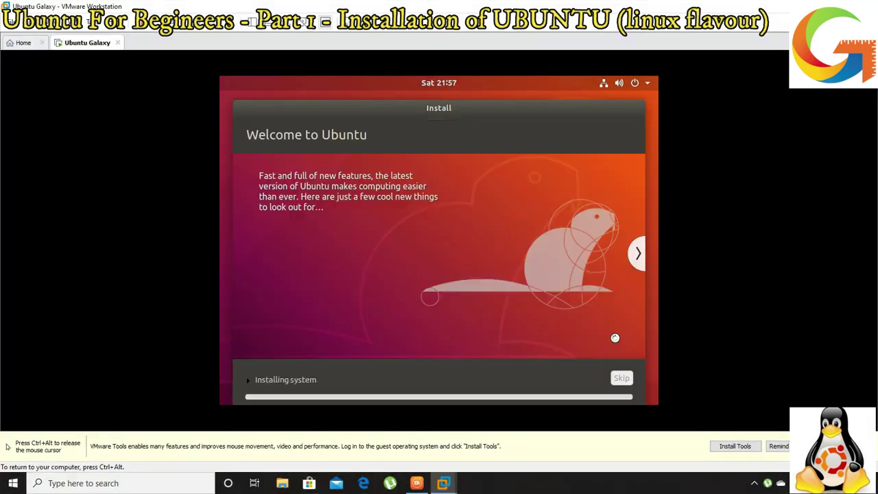
{"action": "key", "text": "ctrl+alt"}
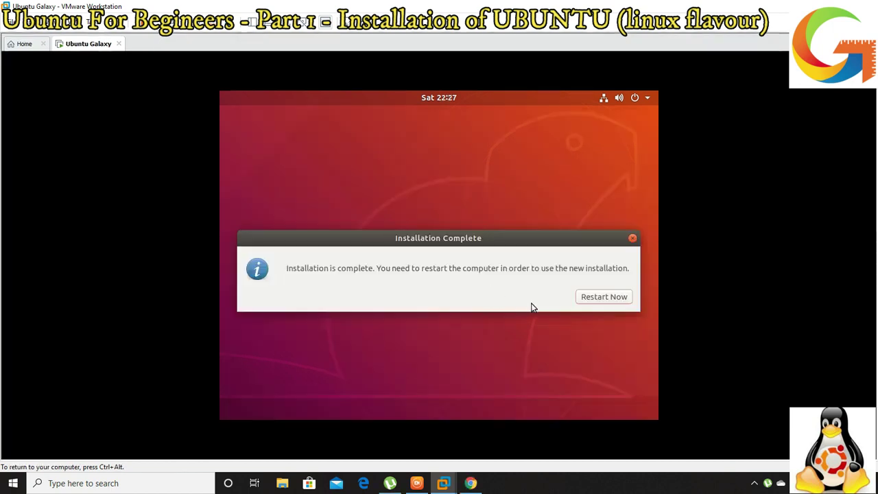
Restart after the installation, switching the CD/DVD drive to the auto-detected physical drive before continuing the reboot.
{"action": "left_click", "coordinate": [613, 299]}
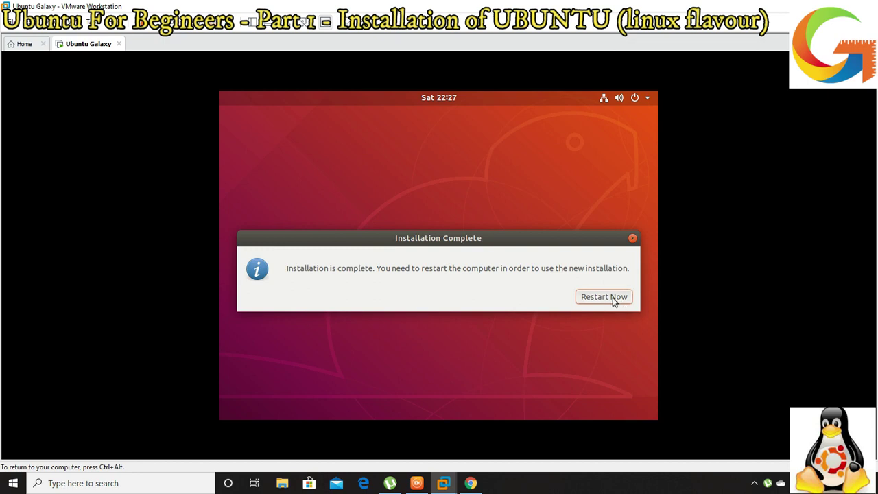
{"action": "left_click", "coordinate": [590, 293]}
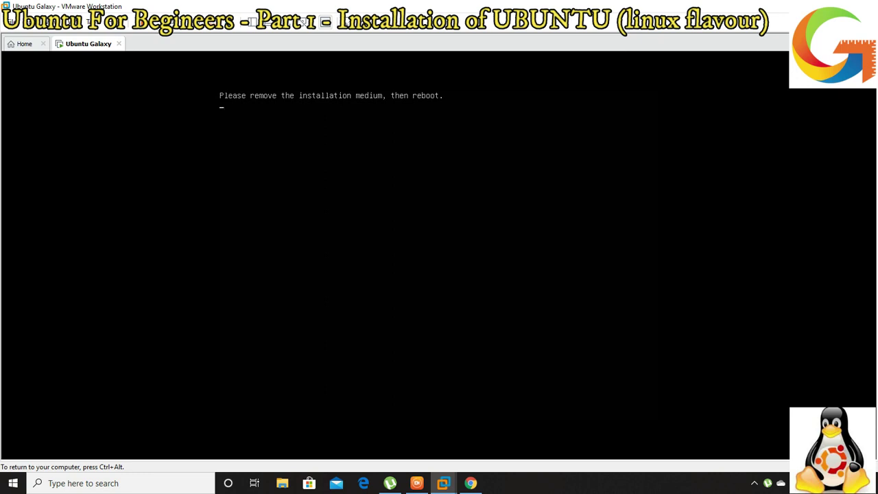
{"action": "left_click", "coordinate": [76, 21]}
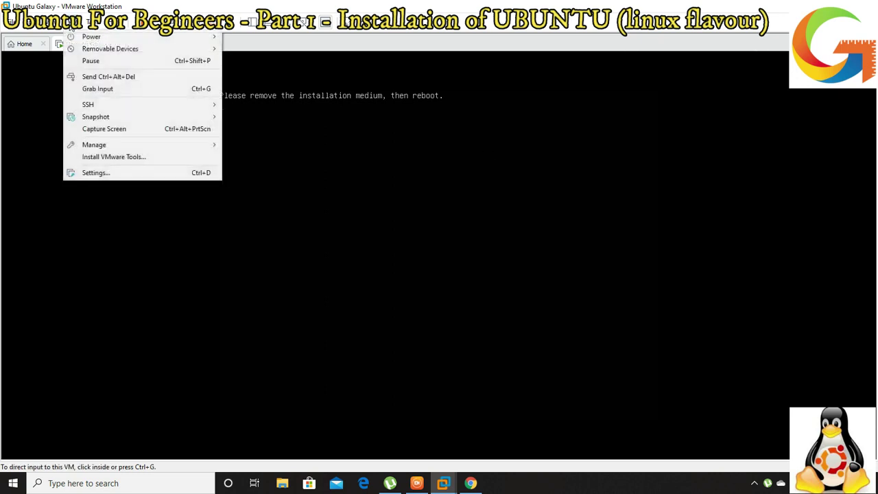
{"action": "left_click", "coordinate": [115, 172]}
{"action": "left_click", "coordinate": [370, 129]}
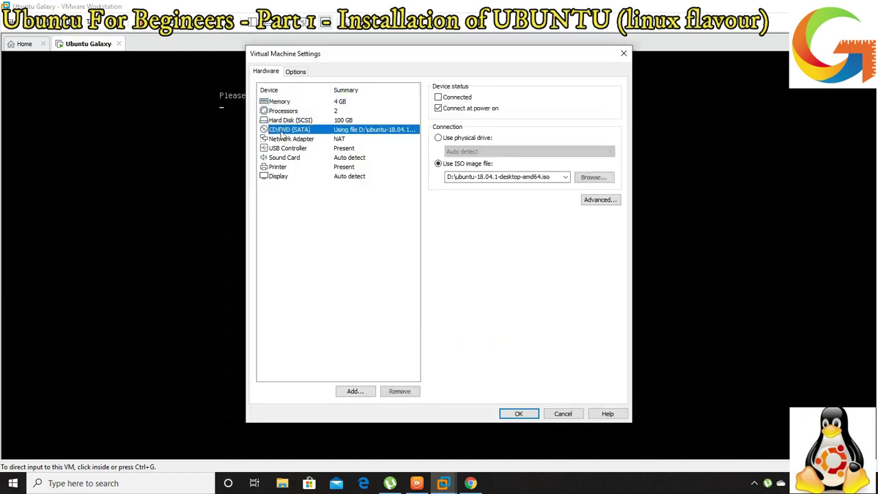
{"action": "left_click", "coordinate": [439, 138]}
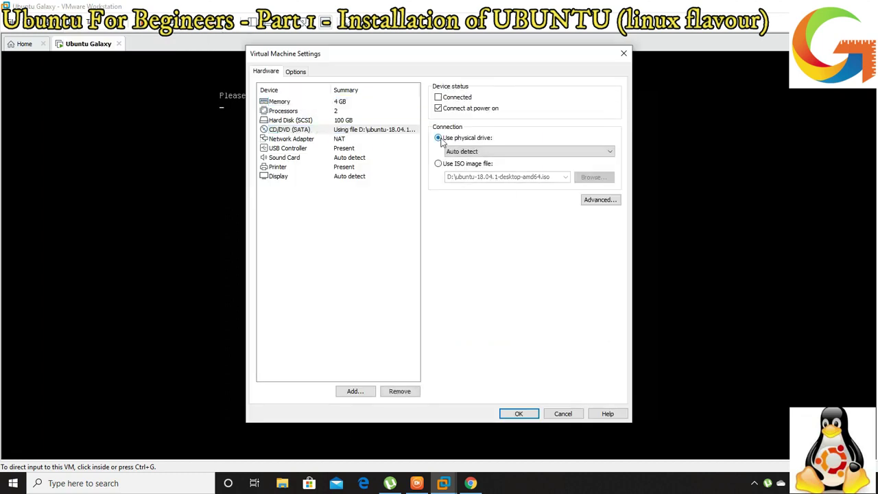
{"action": "left_click", "coordinate": [518, 415]}
{"action": "left_click", "coordinate": [252, 110]}
{"action": "key", "text": "Return"}
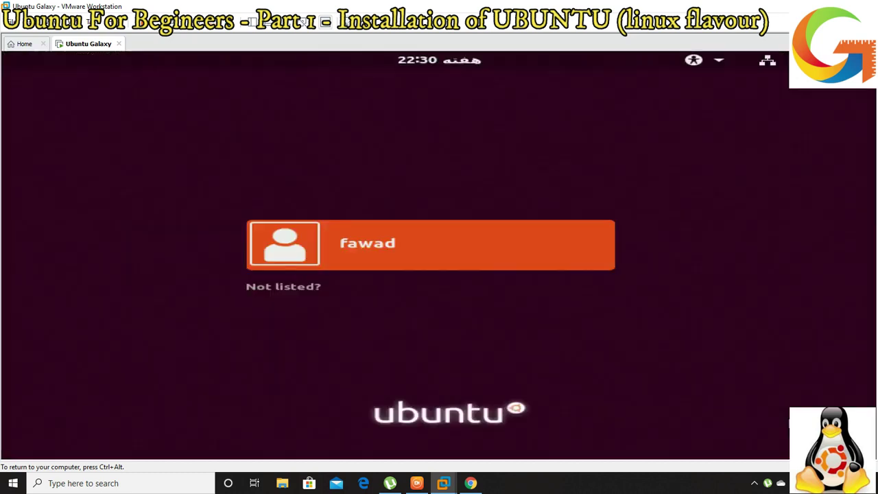
Sign in to Ubuntu with the listed user account by entering the account password.
{"action": "key", "text": "Return"}
{"action": "type", "text": "*********"}
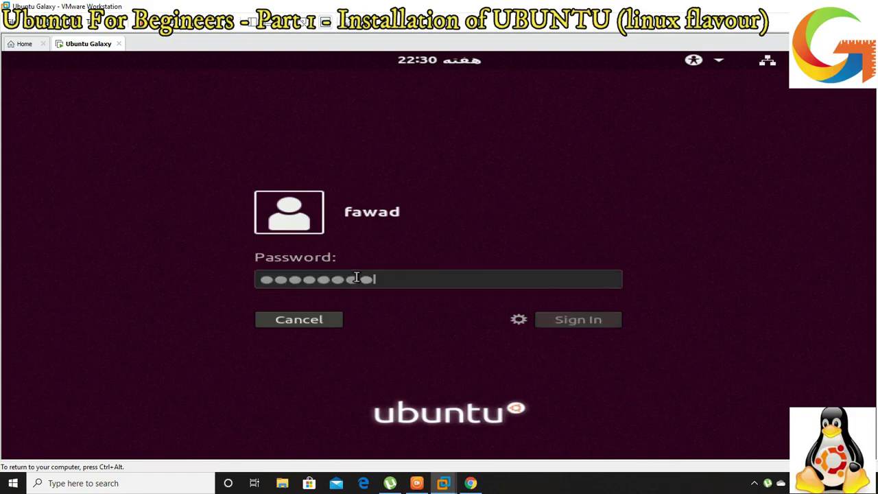
{"action": "key", "text": "Return"}
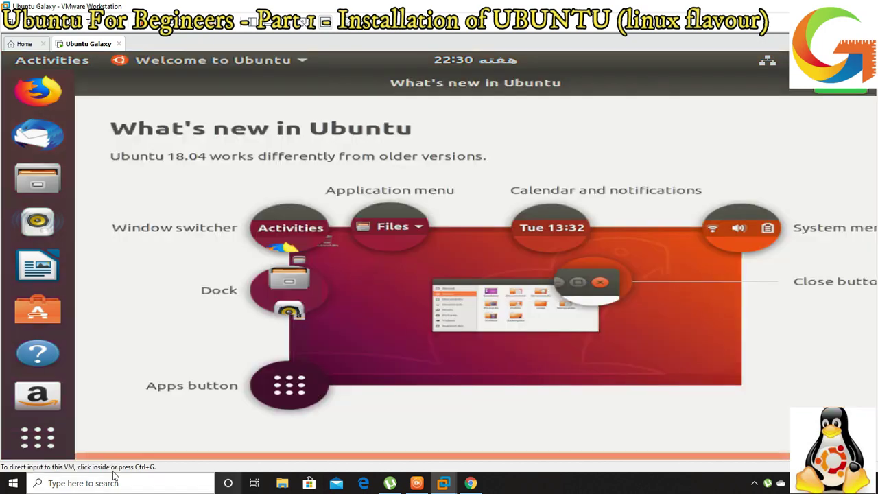
Switch the virtual machine to full screen and return it to the windowed view.
{"action": "left_click", "coordinate": [289, 23]}
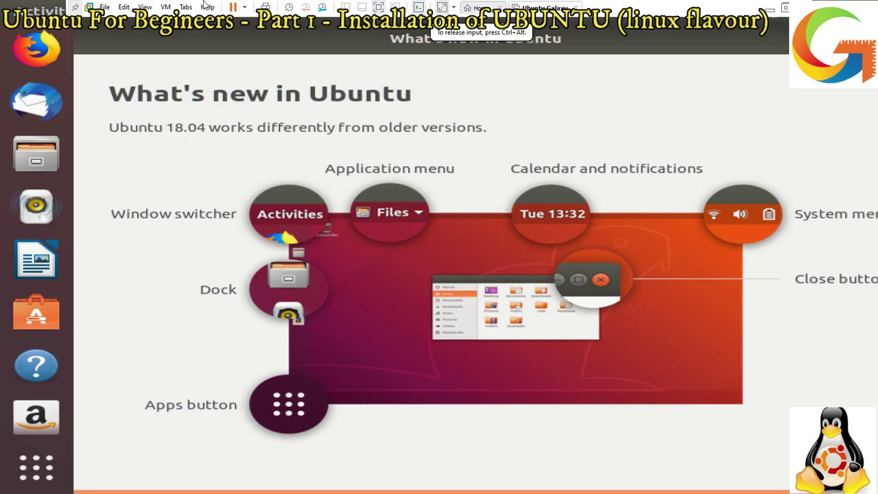
{"action": "left_click", "coordinate": [378, 9]}
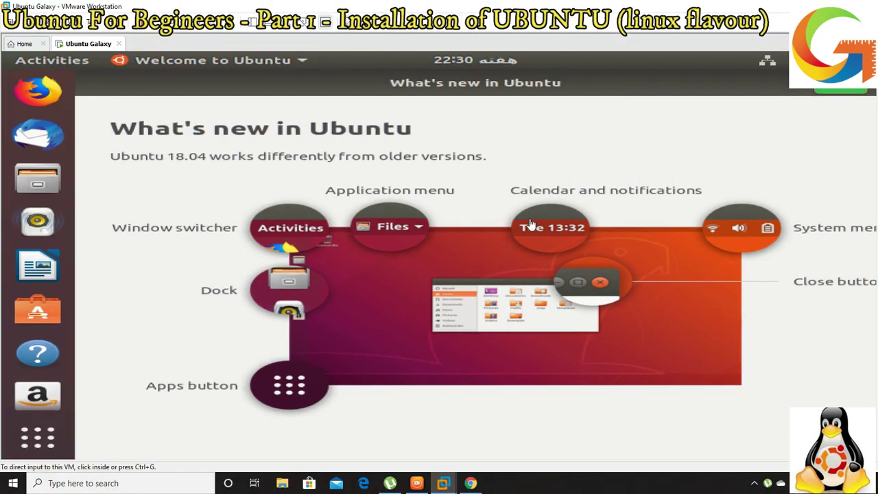